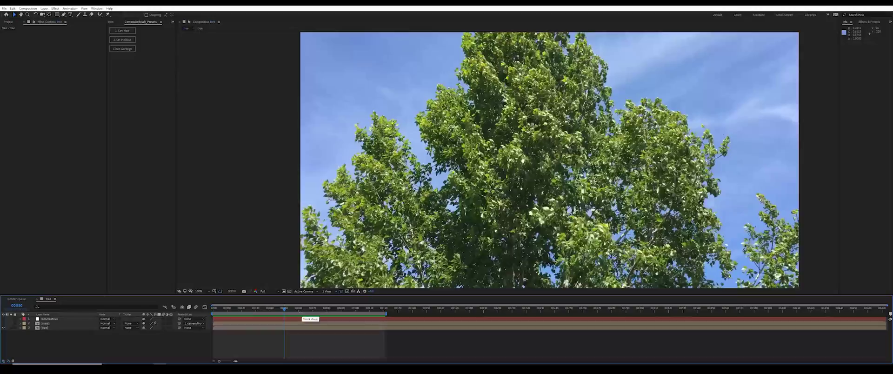
Turn on the mars planet layer and preview the composition playback
left_click(4, 323)
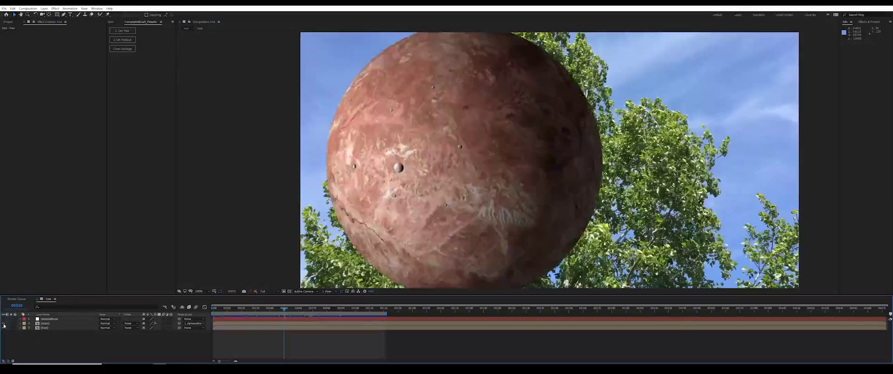
key("space")
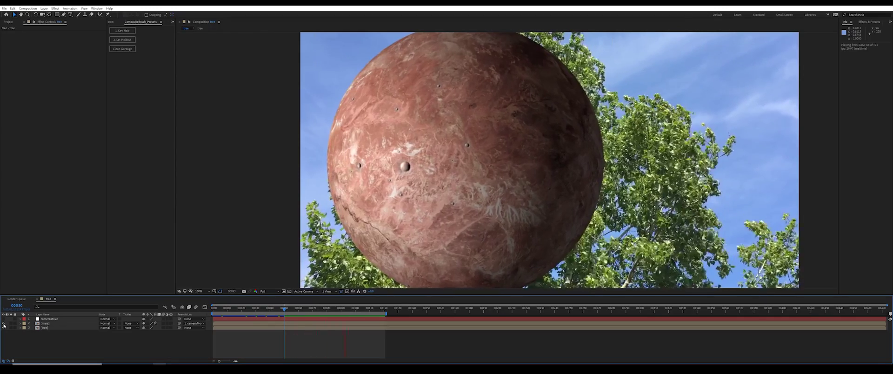
key("space")
Duplicate the [tree] layer and move the copy above [mars]
left_click(47, 328)
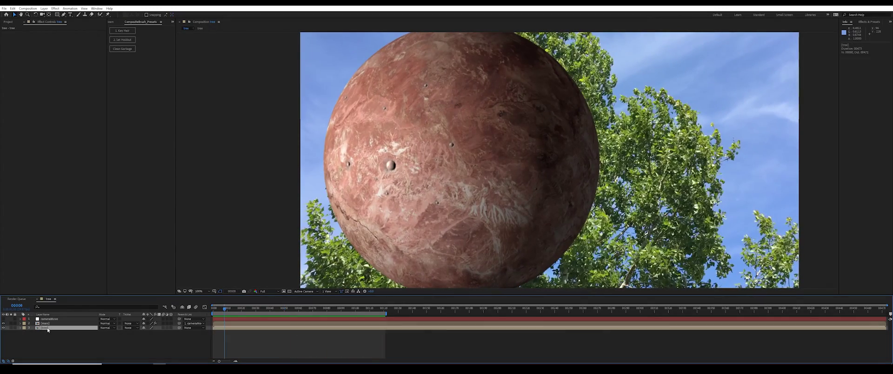
key("ctrl+d")
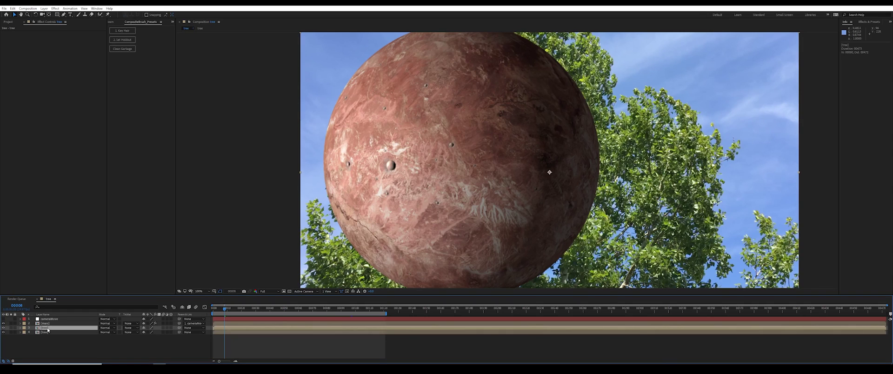
left_click_drag(48, 329, 49, 324)
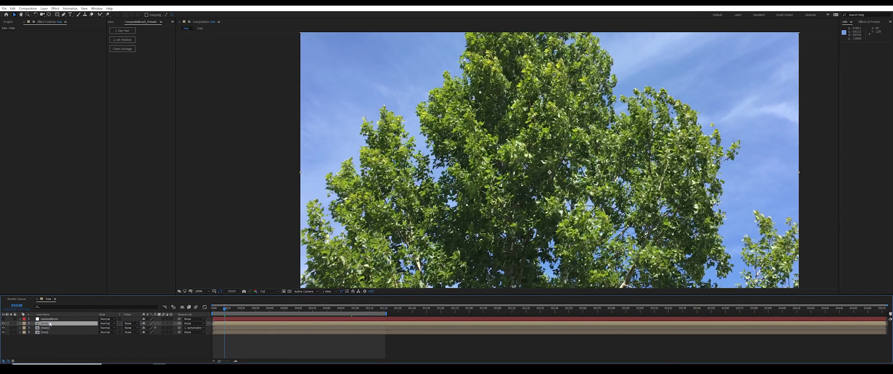
Apply Composite Brush '1. Key Hair' to the tree copy, set Matte Type to Hair (v1.4), and key out the sky
left_click(121, 30)
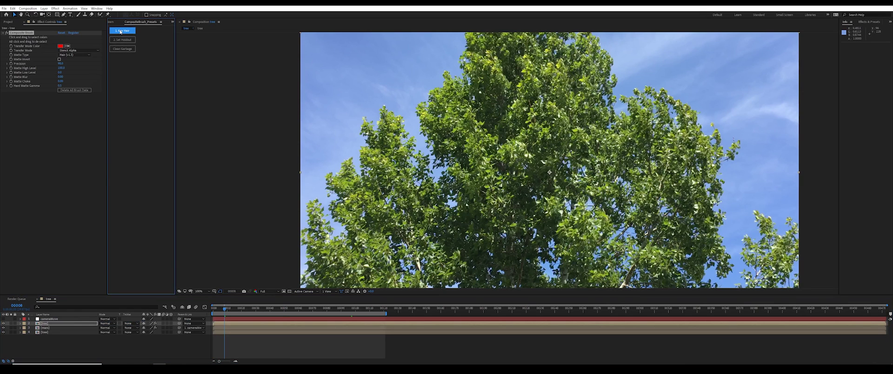
left_click(90, 56)
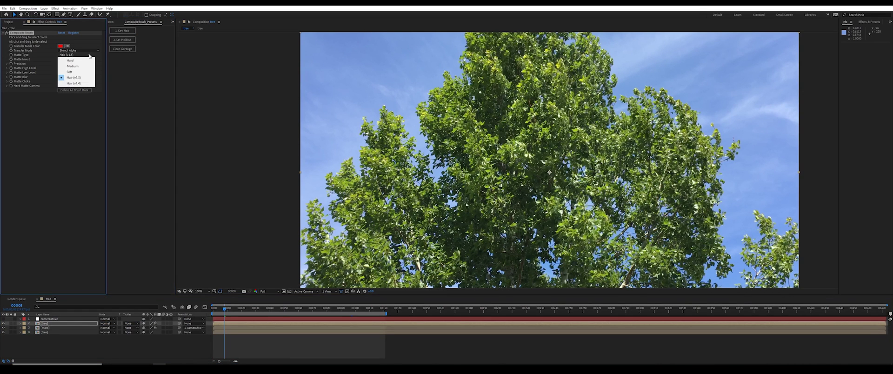
left_click(81, 84)
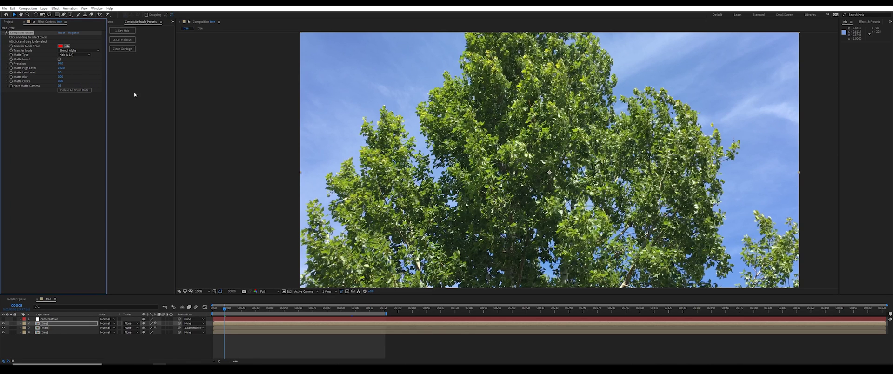
left_click(437, 174)
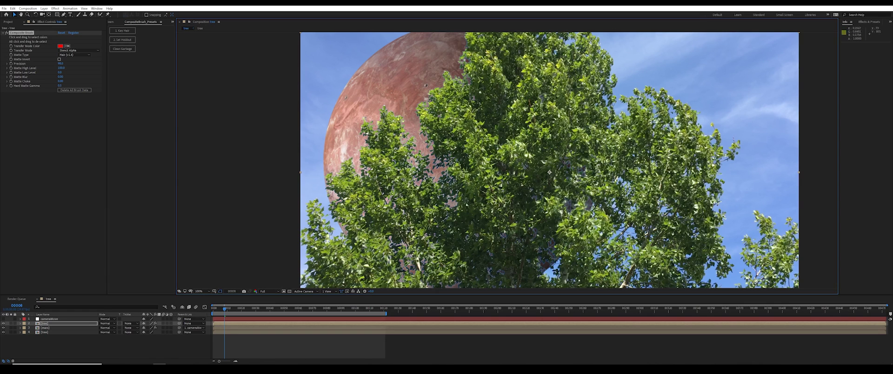
left_click(256, 291)
left_click(274, 322)
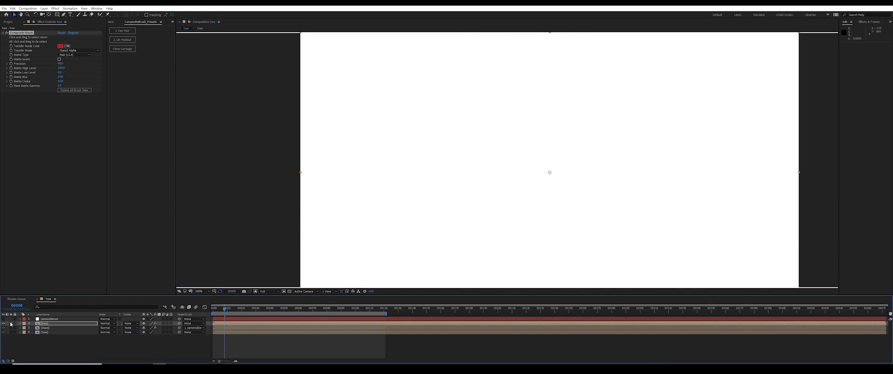
left_click(11, 323)
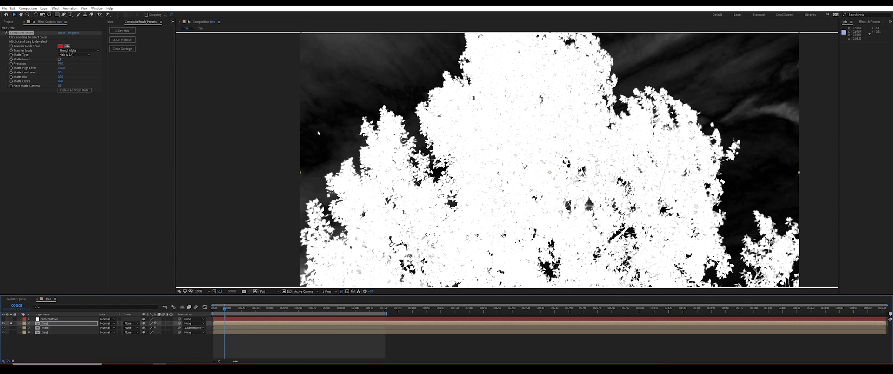
scroll(317, 133, "up", 5)
scroll(318, 133, "down", 1)
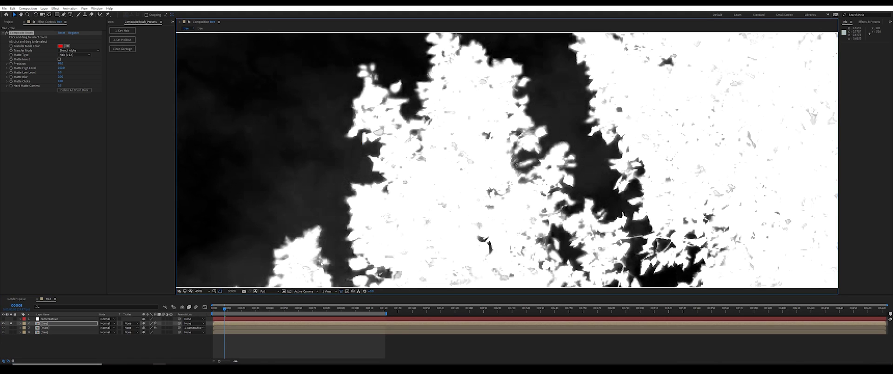
scroll(365, 151, "up", 2)
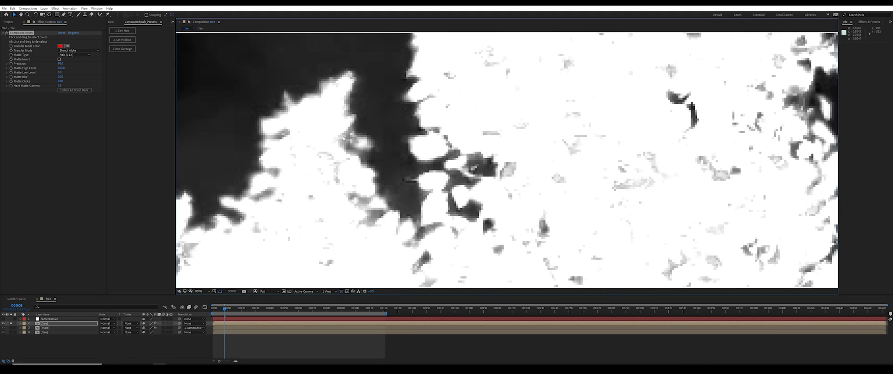
key("slash")
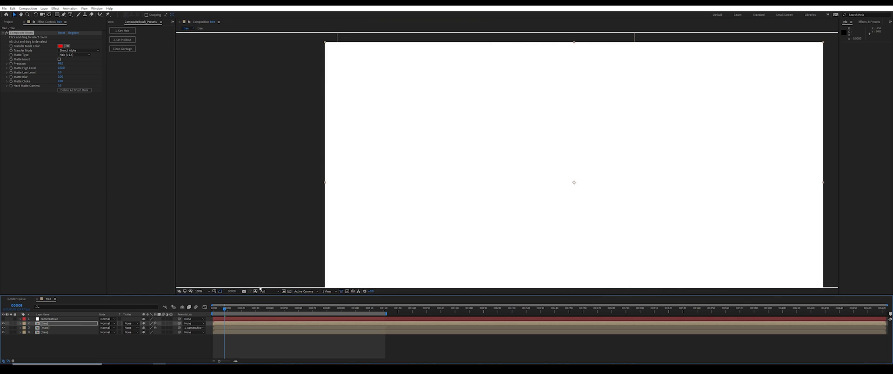
left_click(255, 291)
left_click(260, 298)
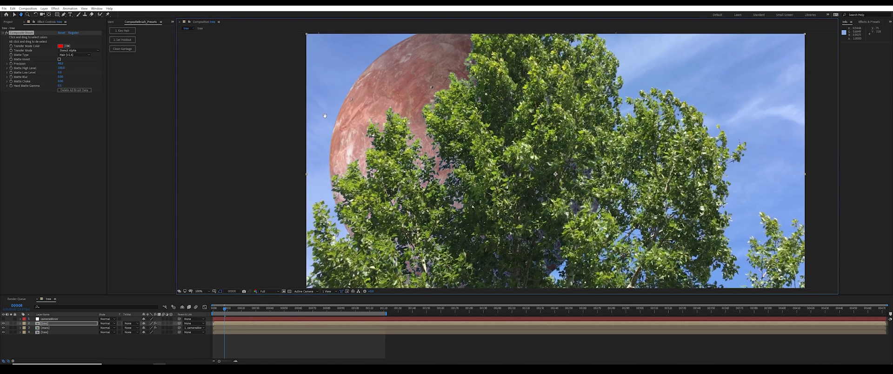
left_click(10, 323)
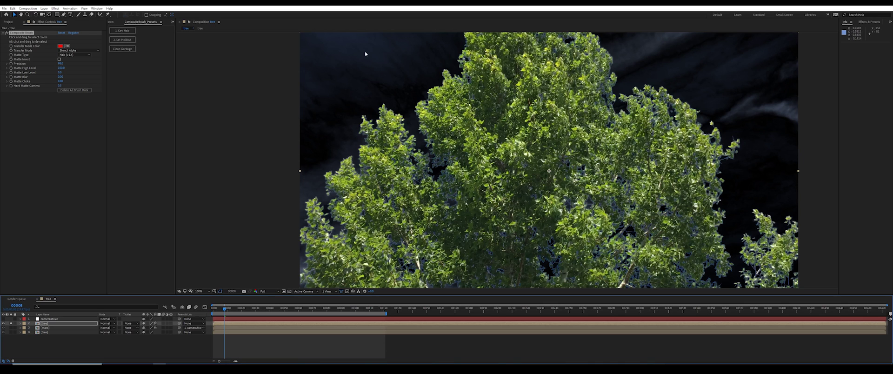
left_click(11, 323)
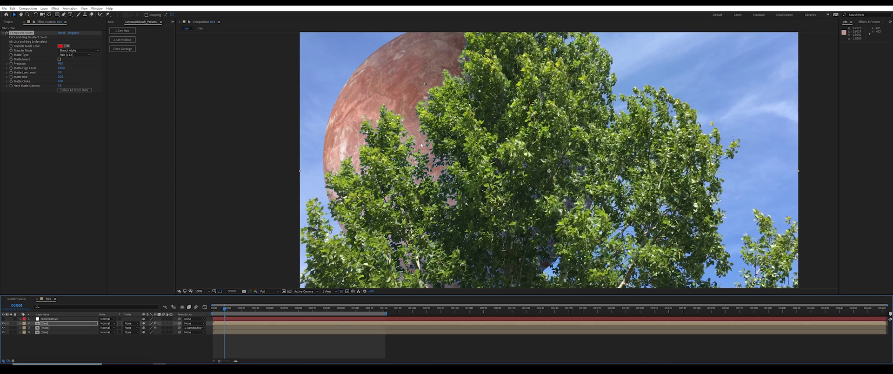
left_click(11, 323)
left_click(410, 72)
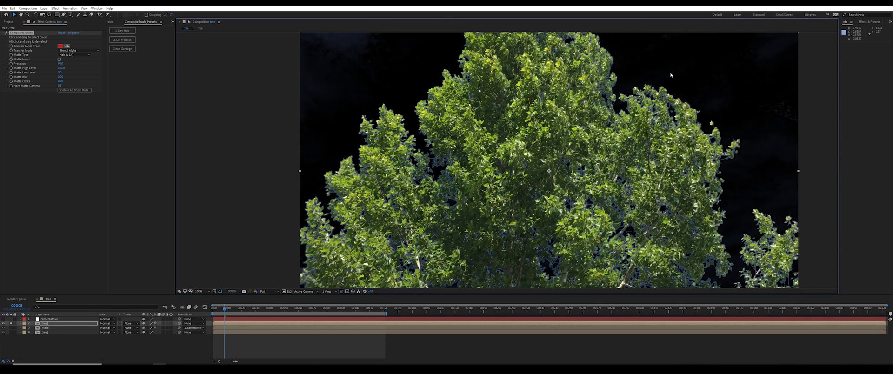
left_click(11, 323)
left_click(75, 343)
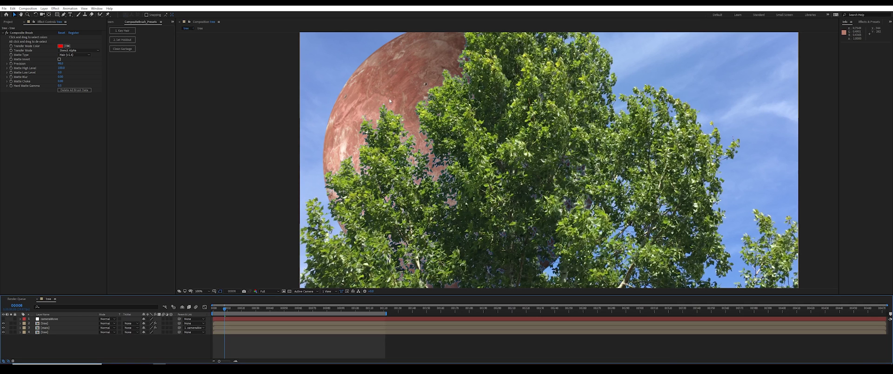
Add Effect > Channel > Remove Color Matting to the keyed tree layer, sampling the light blue sky as Background Color
scroll(473, 124, "up", 3)
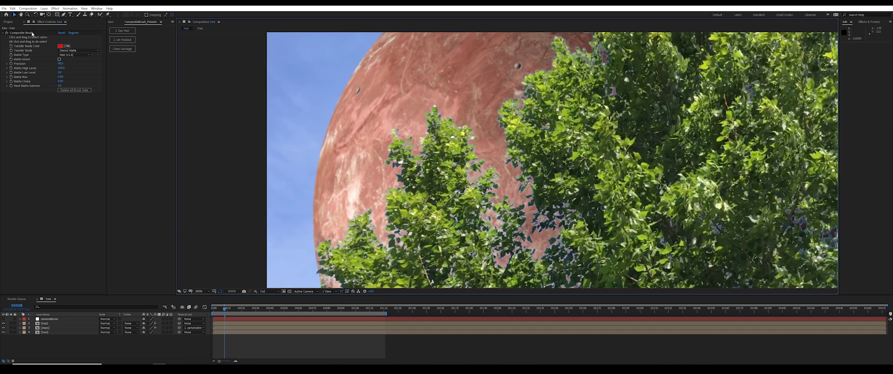
left_click(45, 322)
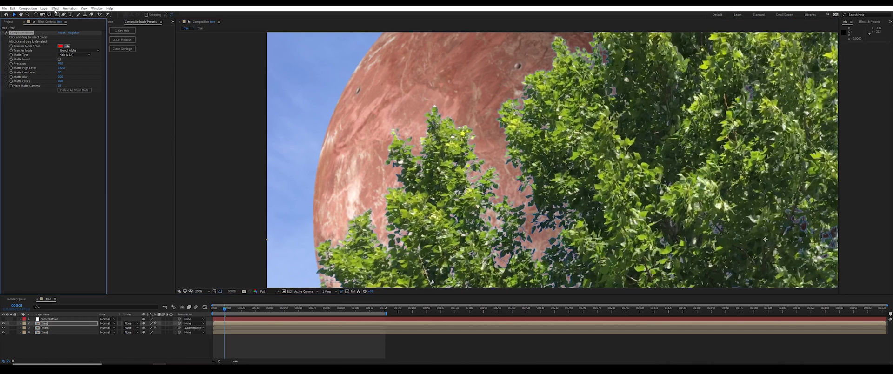
left_click(55, 8)
mouse_move(116, 68)
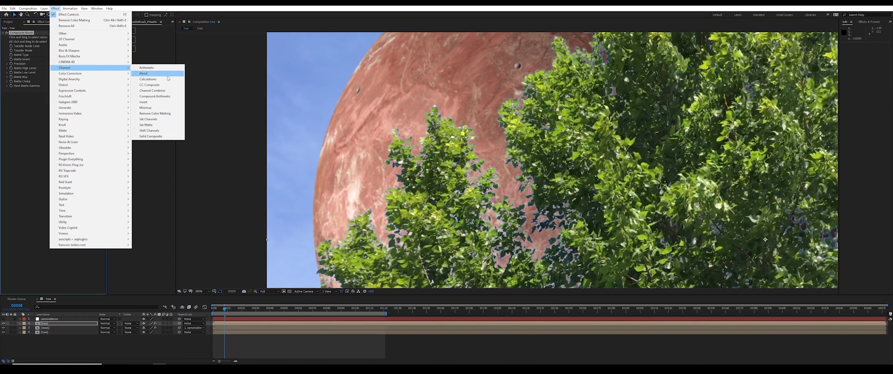
left_click(169, 114)
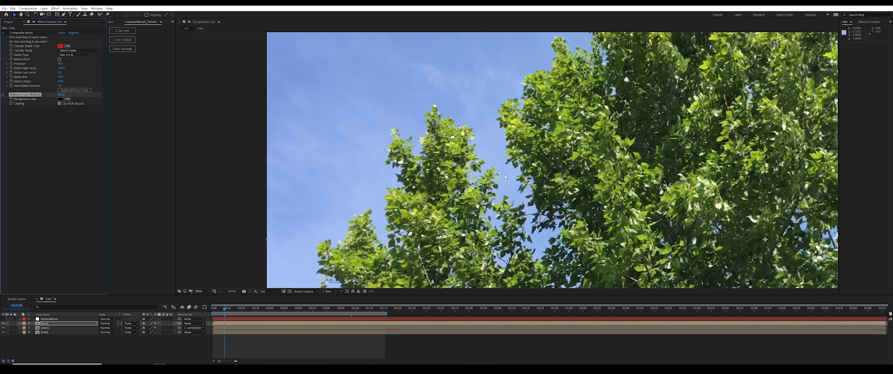
left_click(67, 99)
left_click(510, 184)
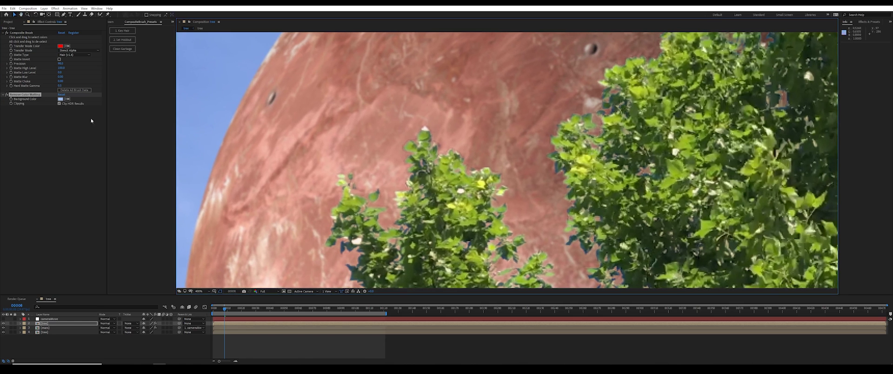
Change the Remove Color Matting background from 9BBCEF to the deeper blue 8BAEEA, comparing with the effect on and off
left_click(6, 95)
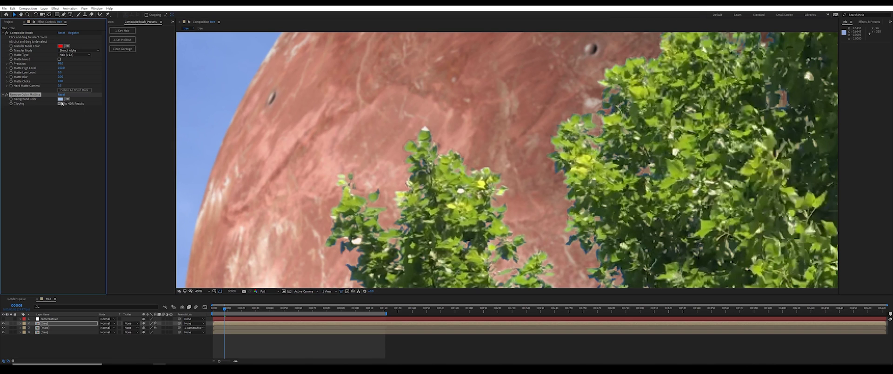
left_click(60, 100)
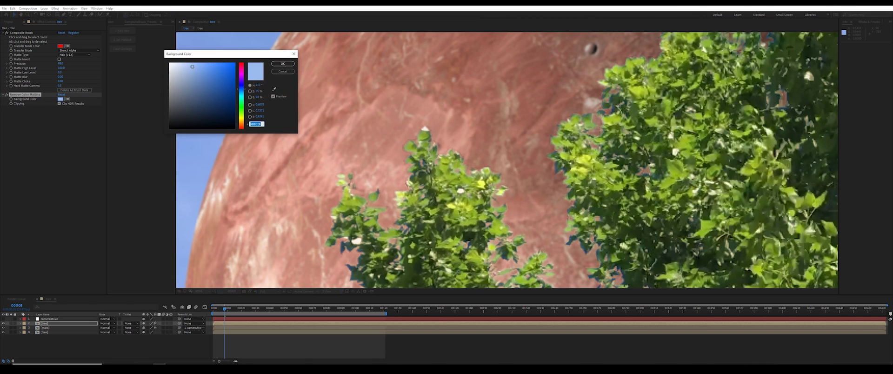
left_click_drag(192, 67, 198, 67)
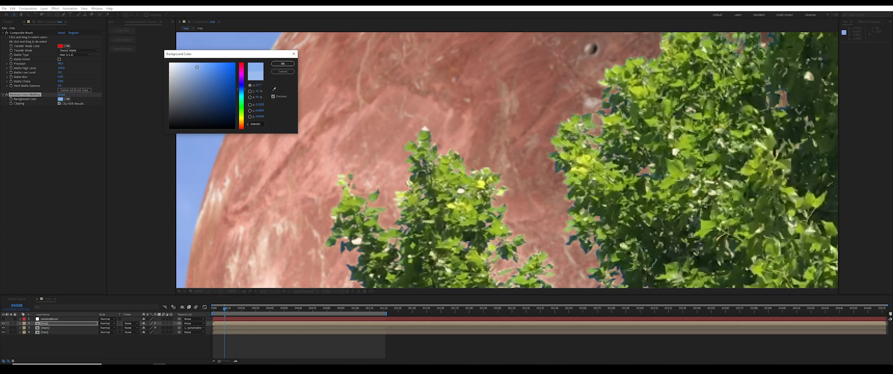
left_click(283, 64)
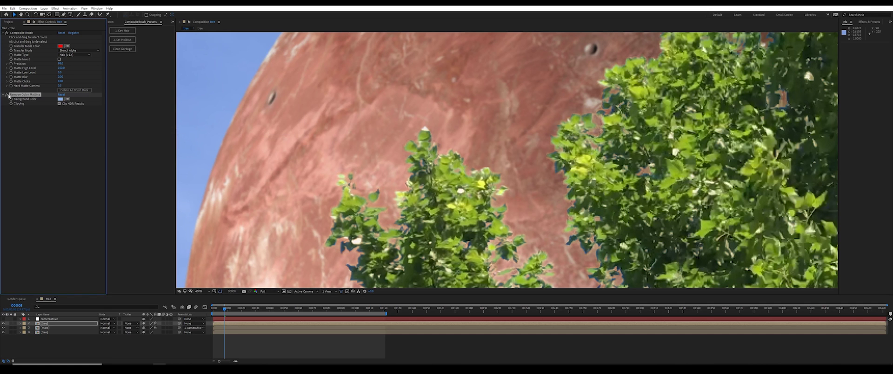
left_click(9, 96)
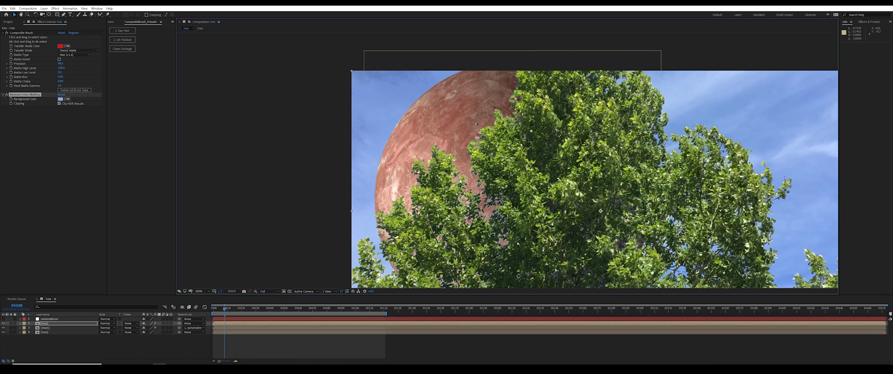
Zoom the viewer to 400% on the dense inner branches and switch Remove Color Matting back on
scroll(497, 183, "up", 5)
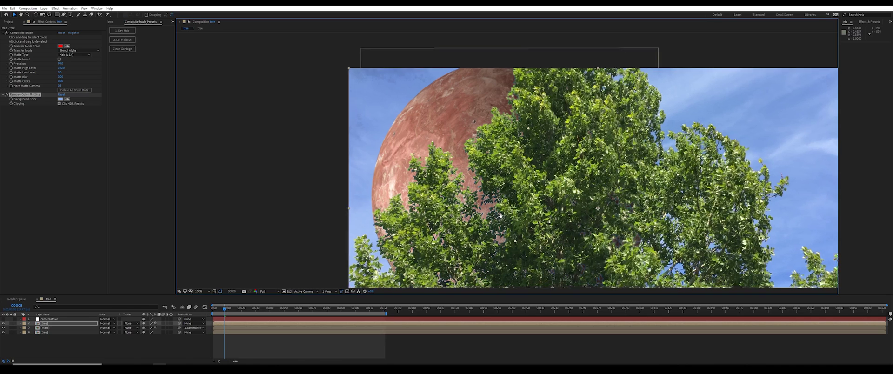
scroll(497, 184, "up", 2)
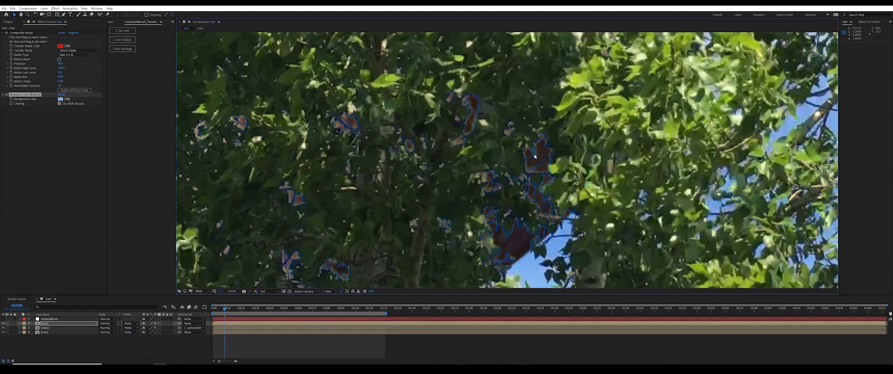
left_click(7, 96)
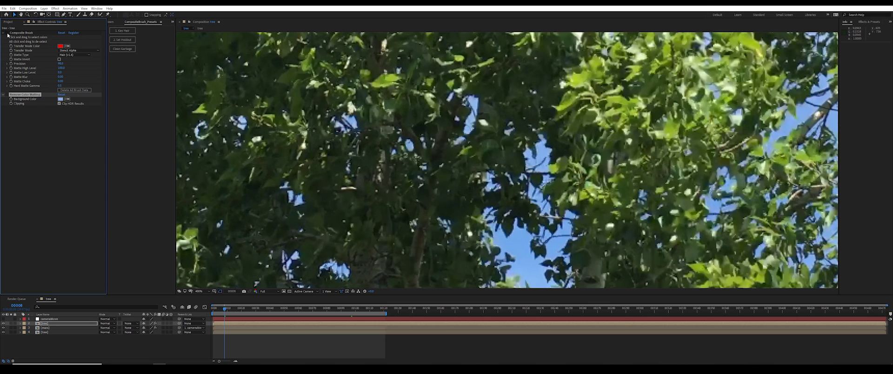
left_click(7, 94)
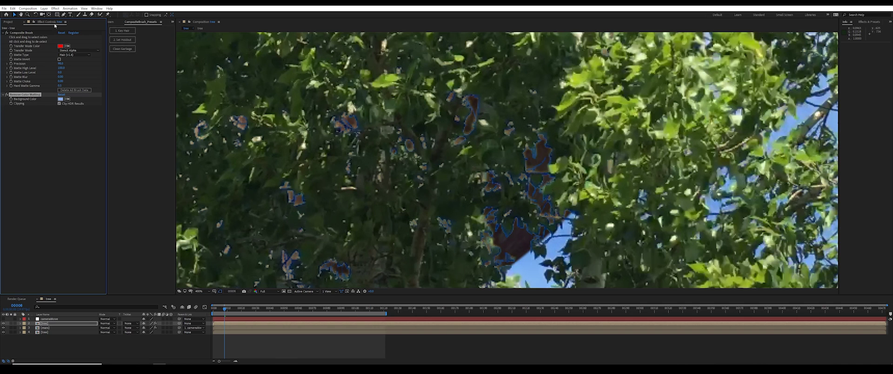
Add a second Composite Brush and sample the blue leaf fringes, then pan and zoom the viewer to 200%
left_click(55, 8)
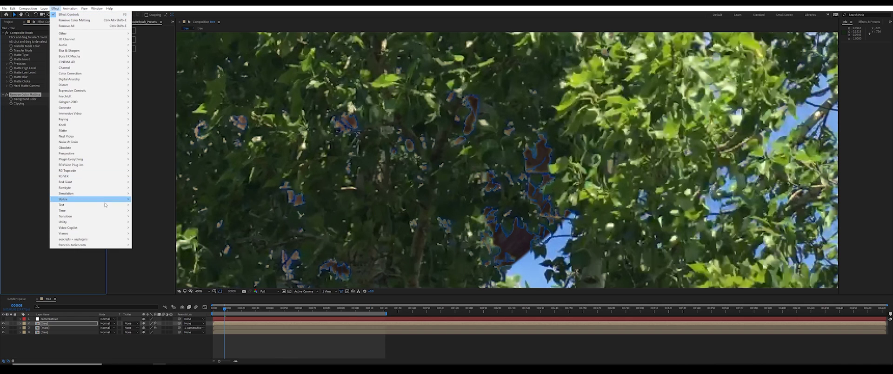
mouse_move(112, 233)
left_click(150, 234)
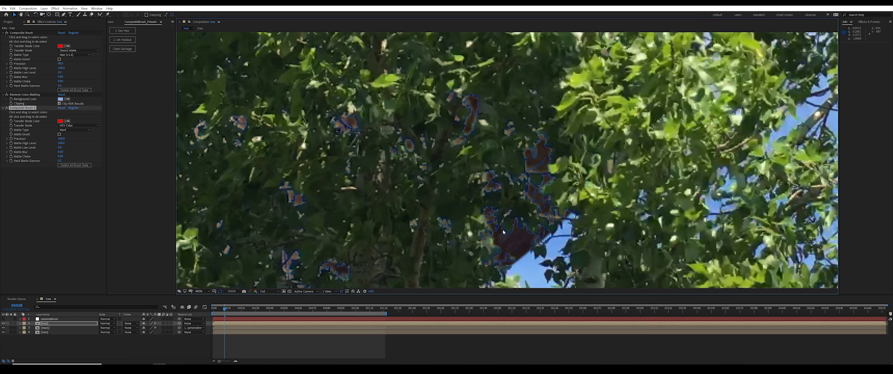
left_click_drag(500, 194, 459, 212)
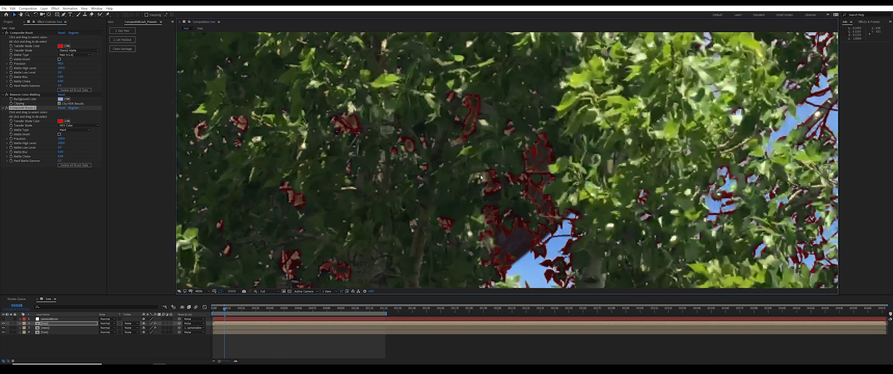
left_click_drag(464, 200, 504, 212)
scroll(505, 212, "down", 3)
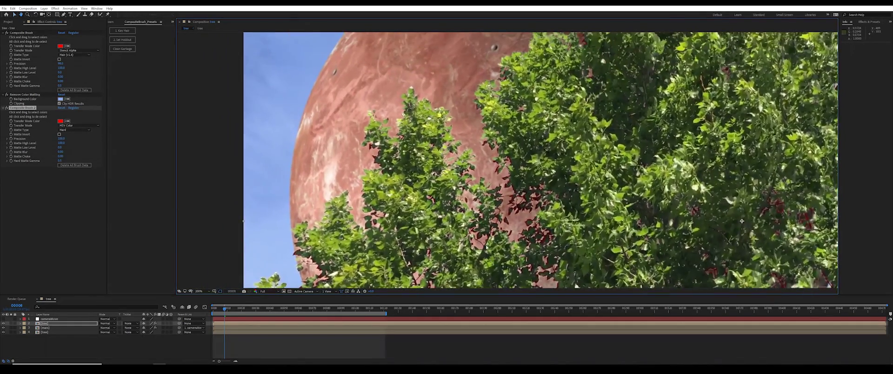
left_click_drag(742, 221, 706, 210)
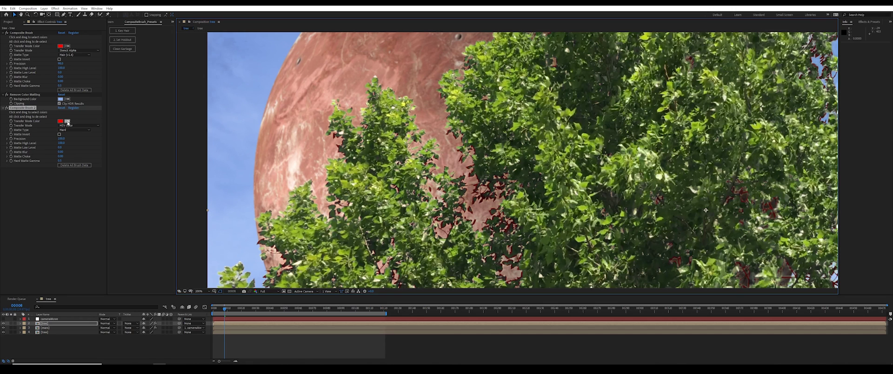
left_click(67, 122)
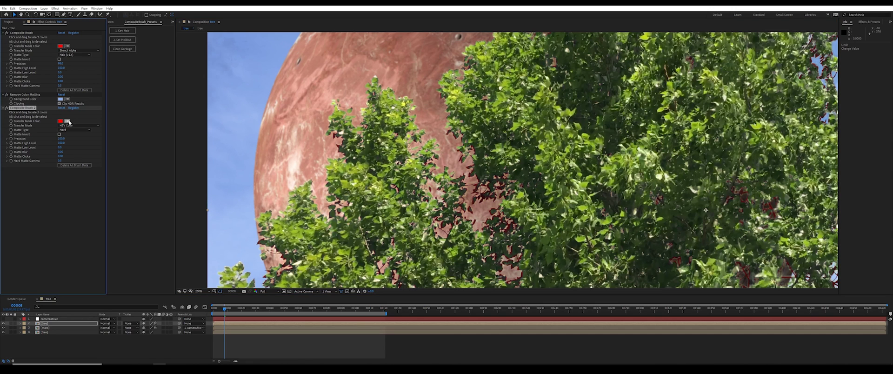
Set the Transfer Mode Color to a sampled leaf green, slightly brightened
left_click(499, 150)
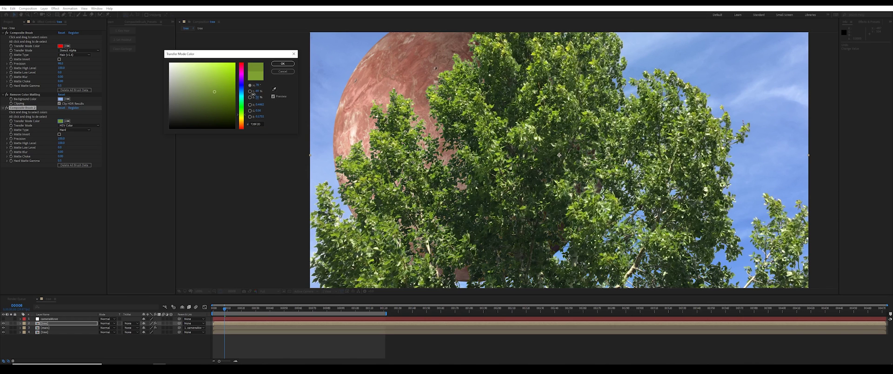
mouse_move(252, 92)
left_mouse_down()
mouse_move(238, 91)
mouse_move(251, 92)
left_mouse_up()
left_click(282, 63)
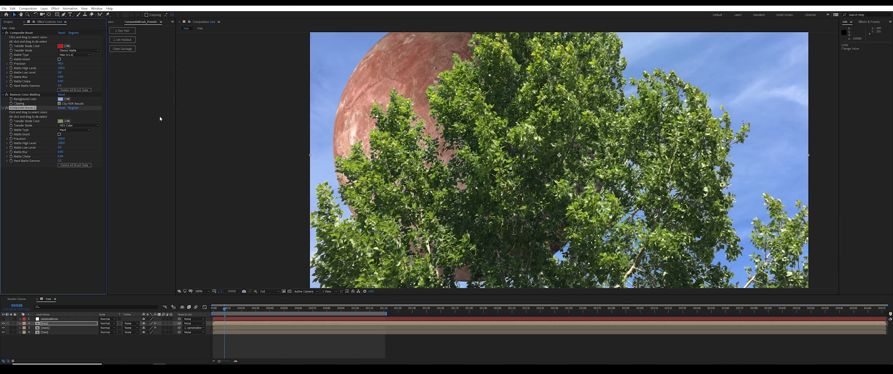
Set the second Composite Brush's Matte Blur to 1
left_click(61, 152)
type("1")
left_click(66, 185)
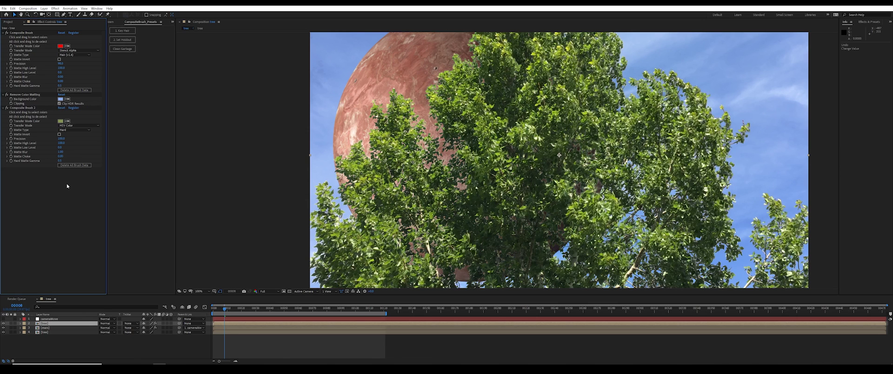